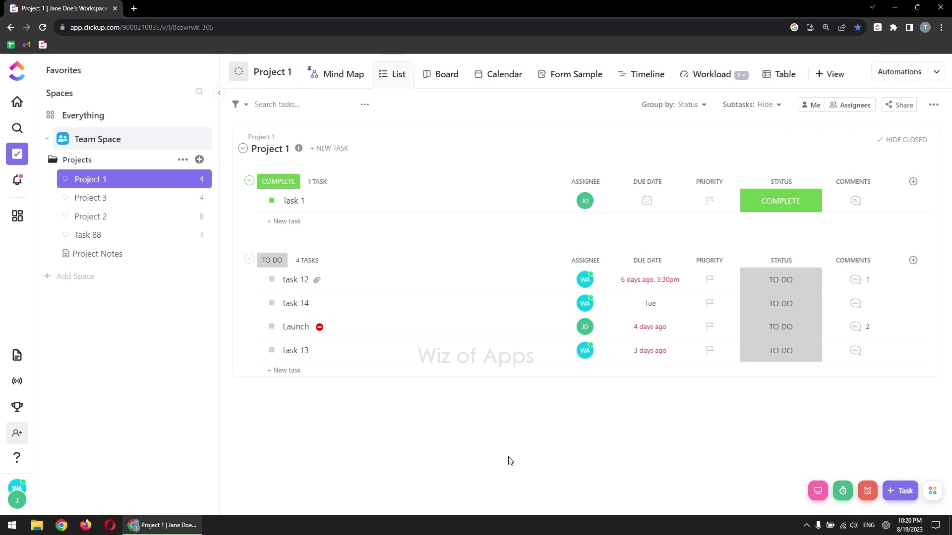
# Switch to the Form Sample view in Project 1's view bar
pyautogui.click(571, 76)
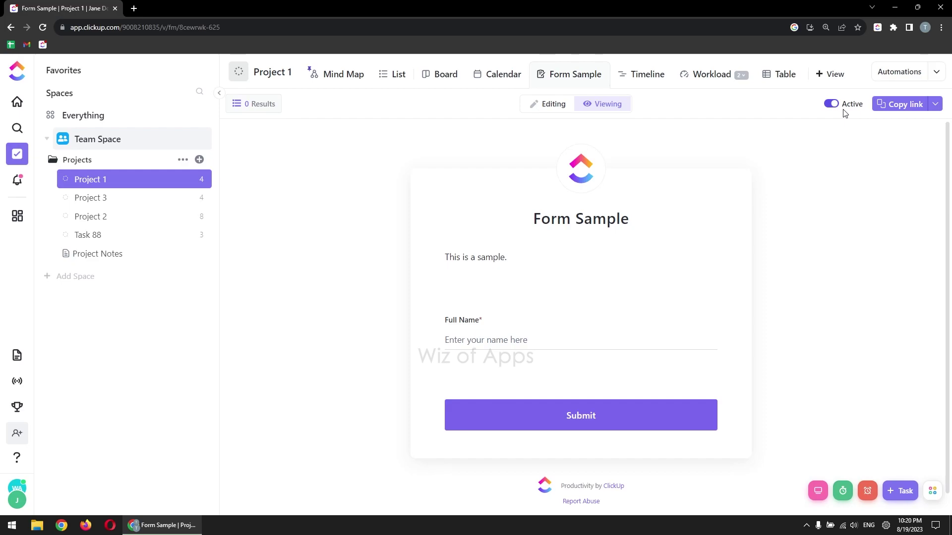
# Enable sharing the form link with search engines and copy the link
pyautogui.click(934, 104)
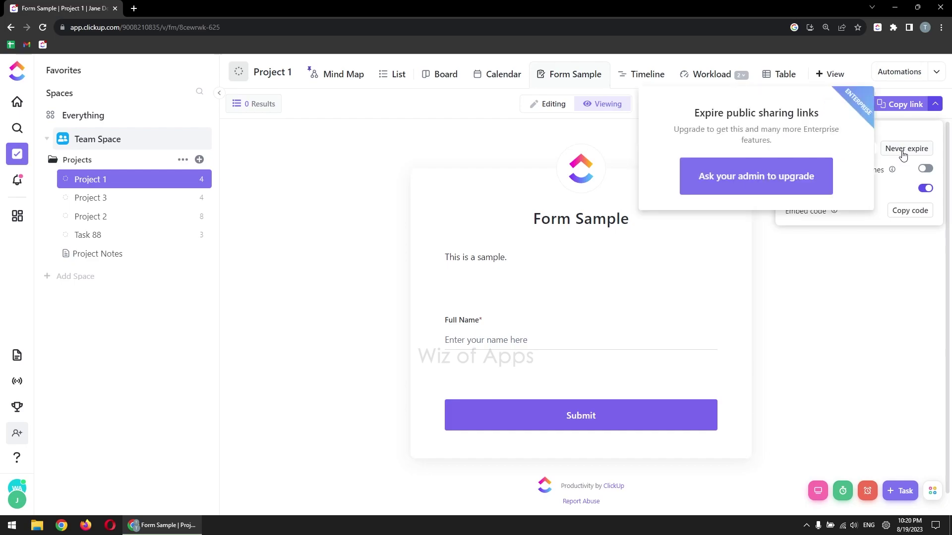
pyautogui.click(924, 171)
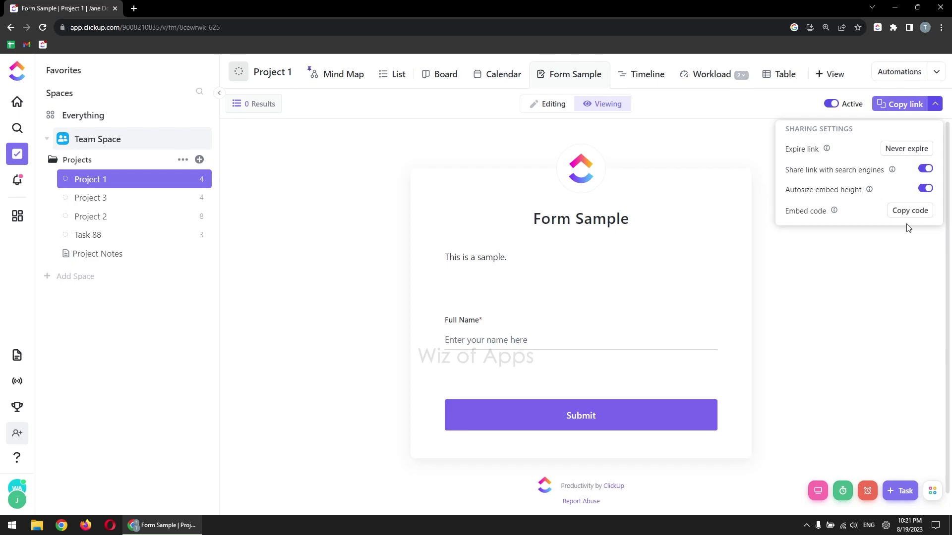
pyautogui.click(905, 105)
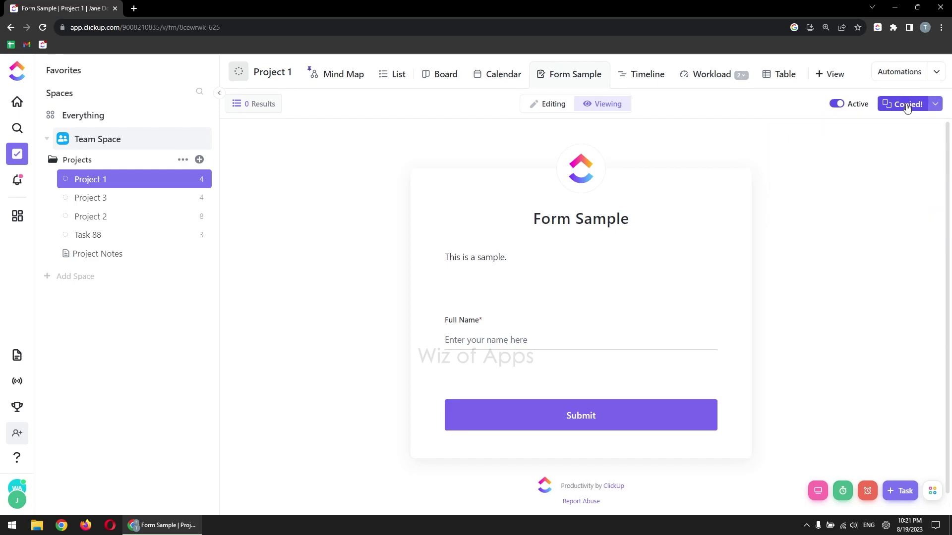
# Load the copied form link in a new Incognito window and begin filling Full Name
pyautogui.click(940, 27)
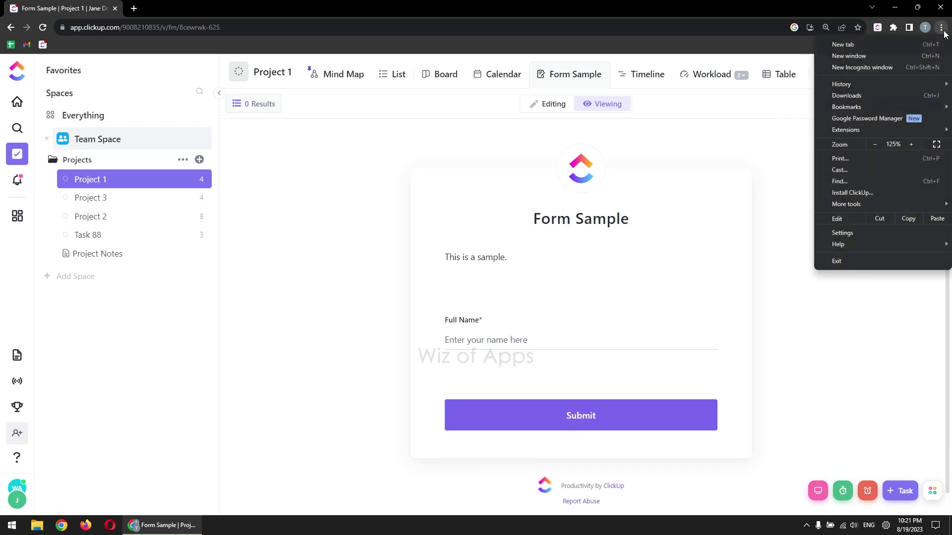
pyautogui.click(881, 72)
pyautogui.rightClick(432, 29)
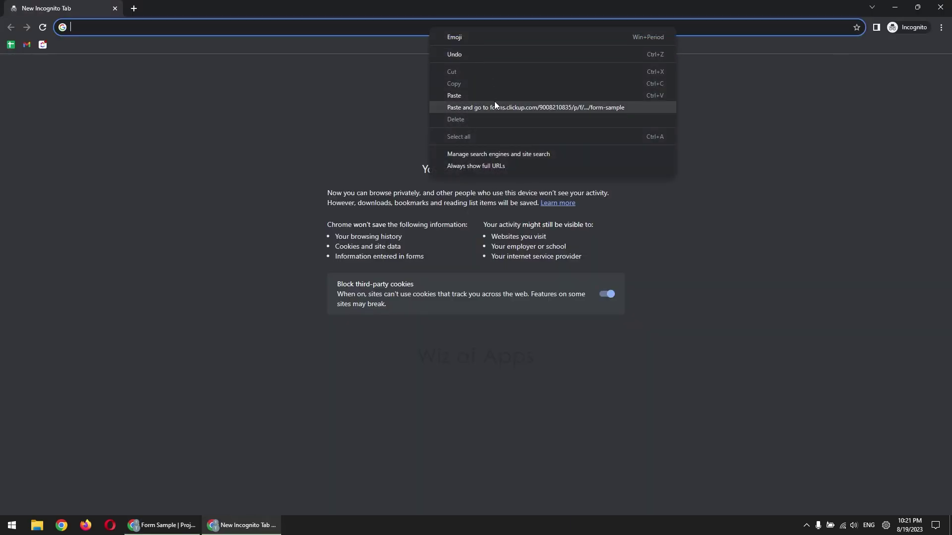
pyautogui.click(494, 107)
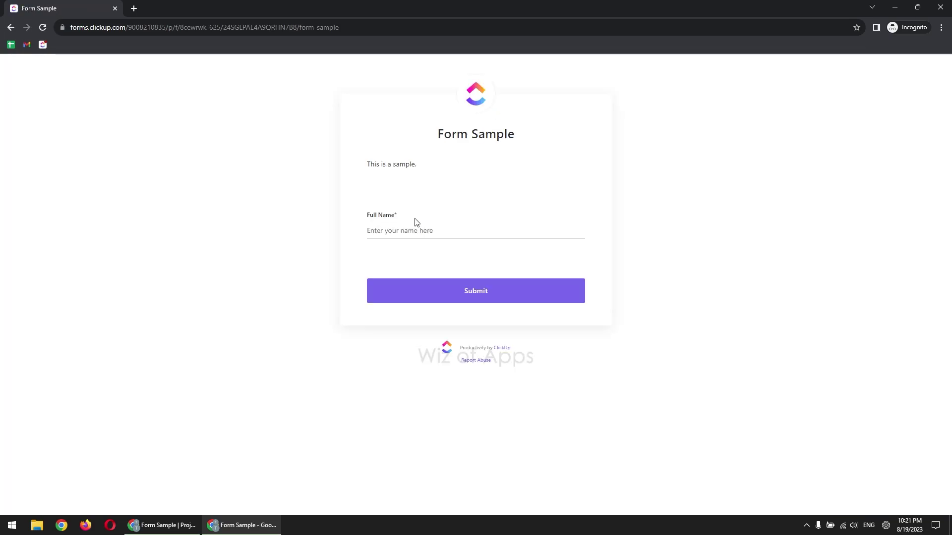
pyautogui.click(405, 229)
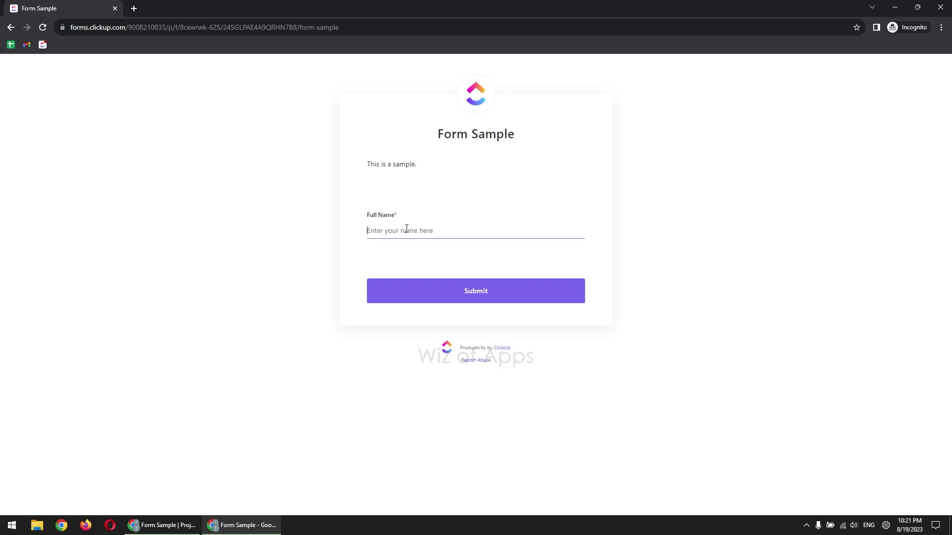
pyautogui.write('Jan')
pyautogui.write('e Doe')
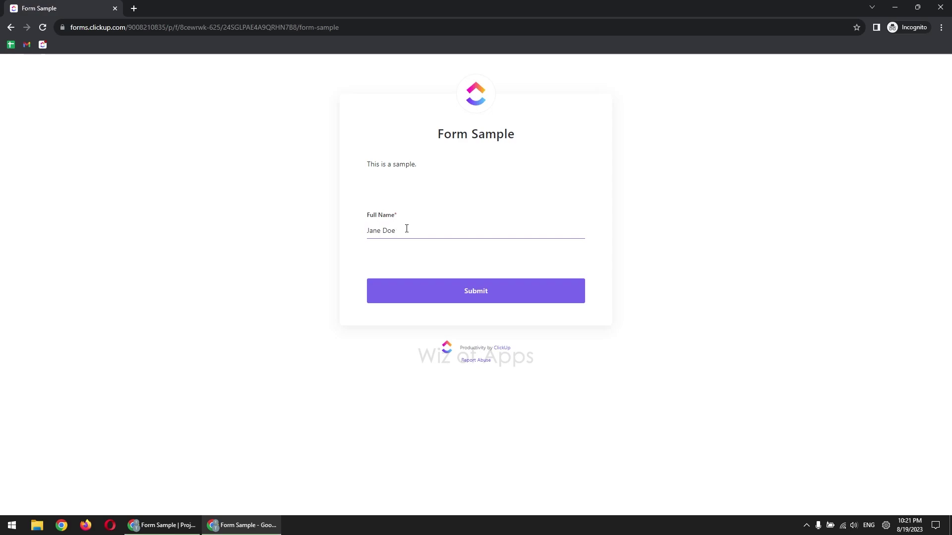